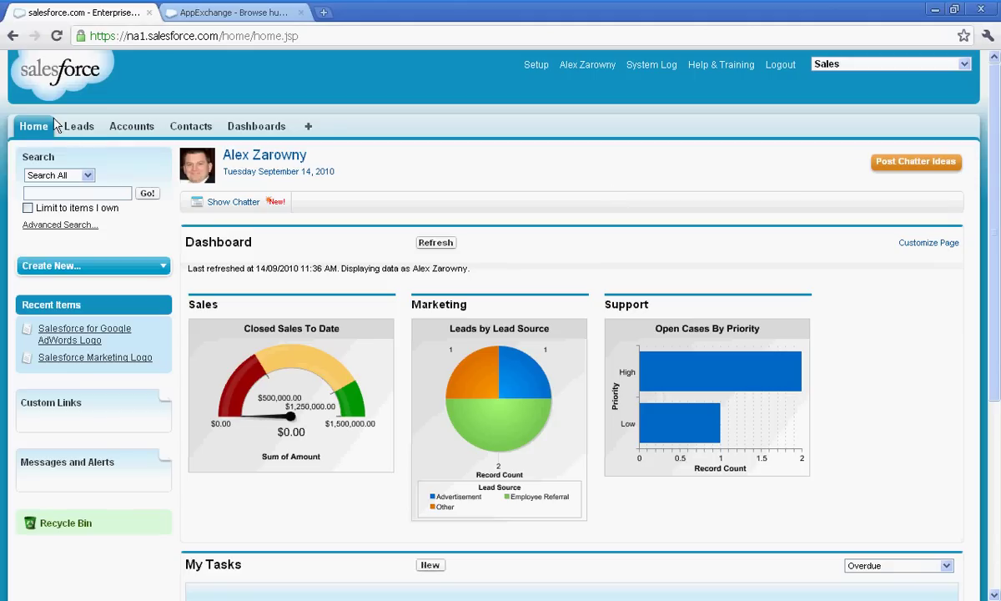
Display the All Open Leads list view from the Leads tab
click(82, 130)
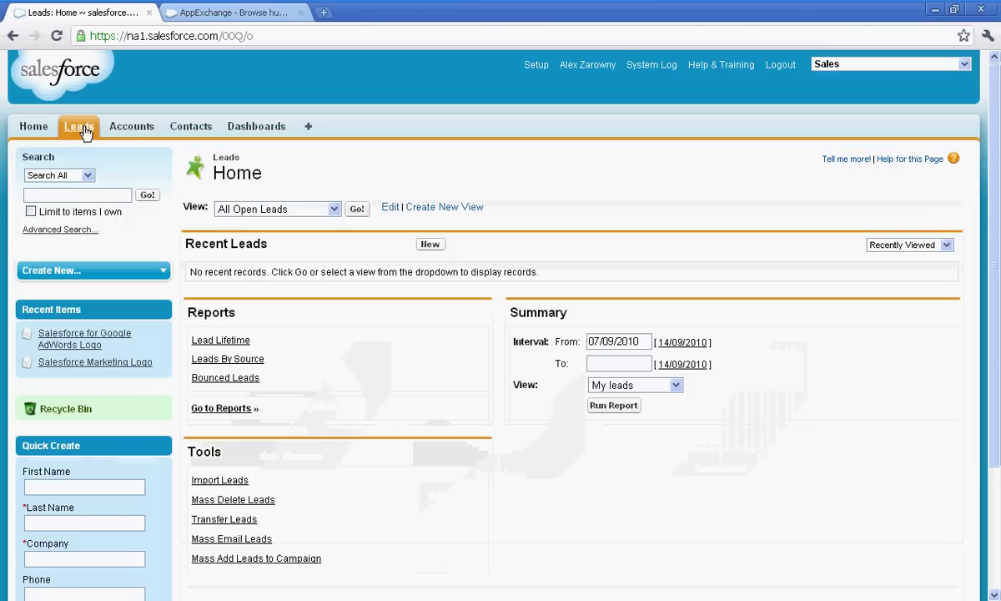
click(356, 209)
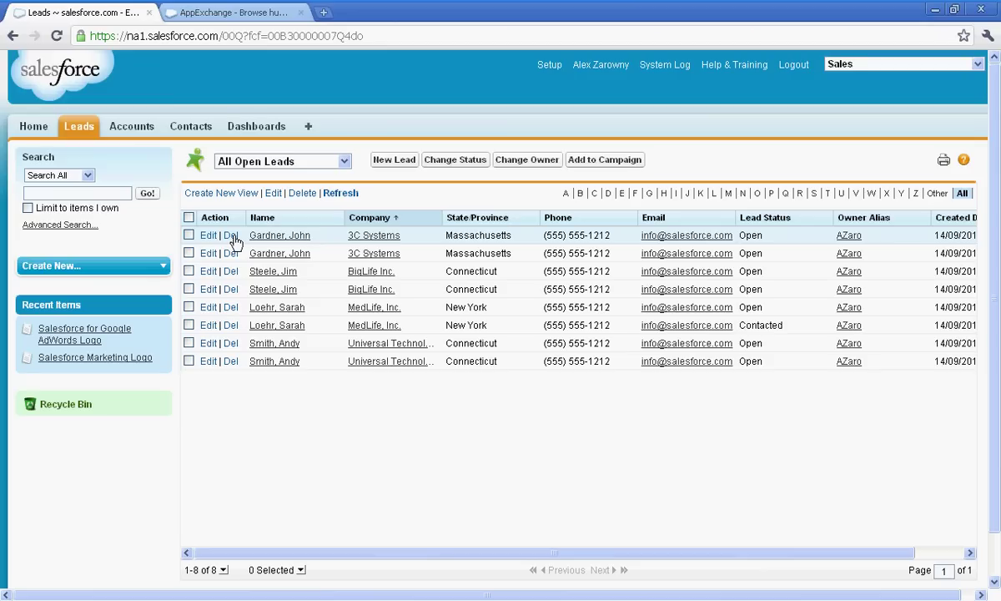
Search AppExchange for 'mass delete' and open the Mass Delete app listing
click(209, 13)
click(193, 202)
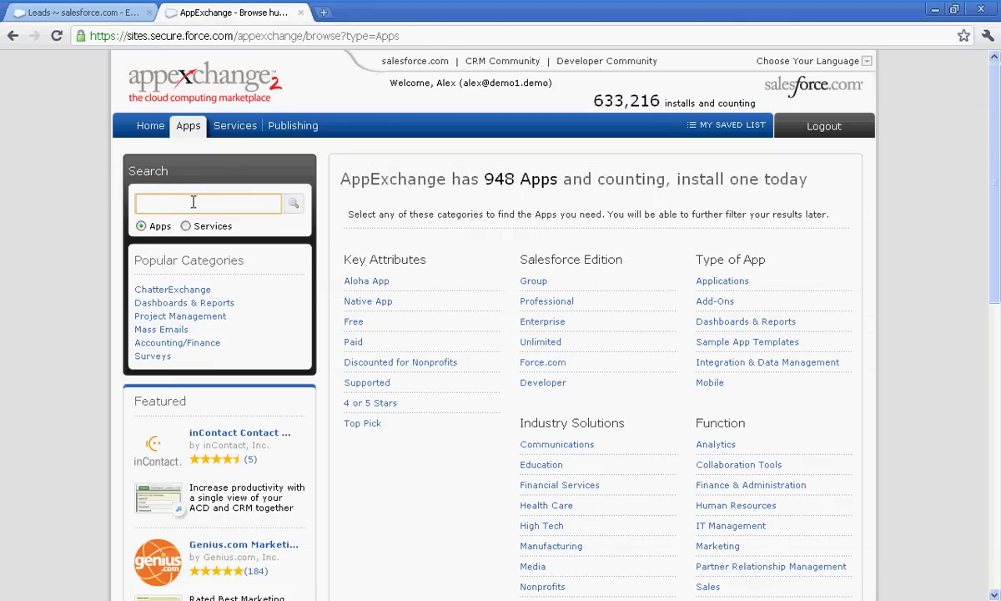
text(mass del)
text(et)
text(e)
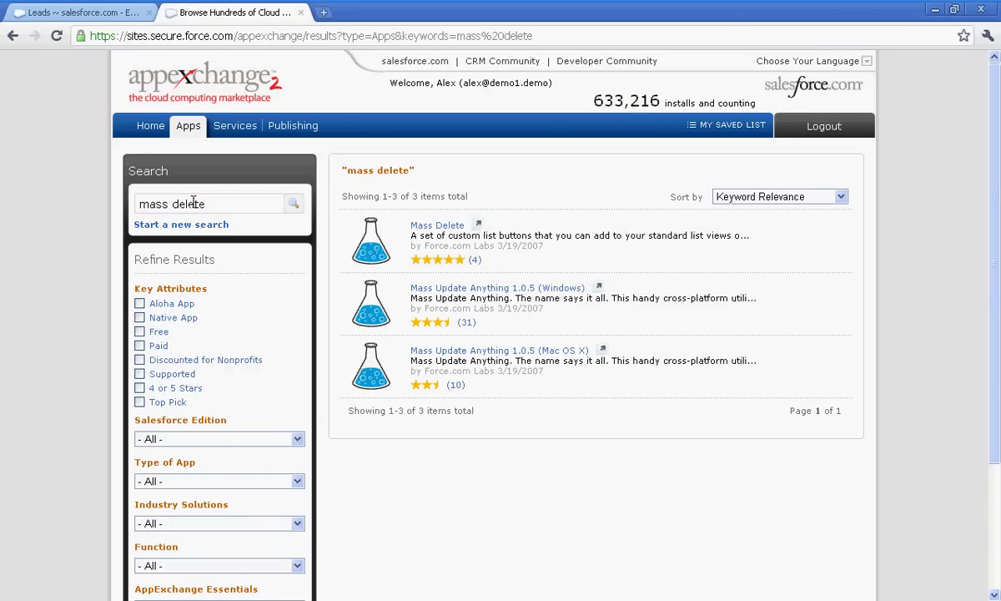
click(435, 231)
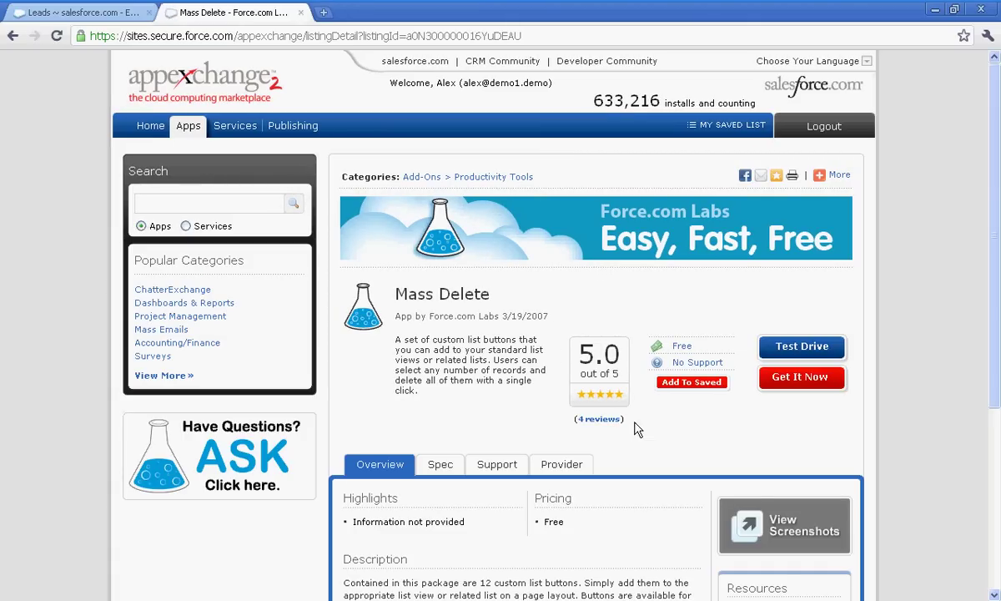
Get Mass Delete for the production org, start Install, and confirm the account password
click(805, 385)
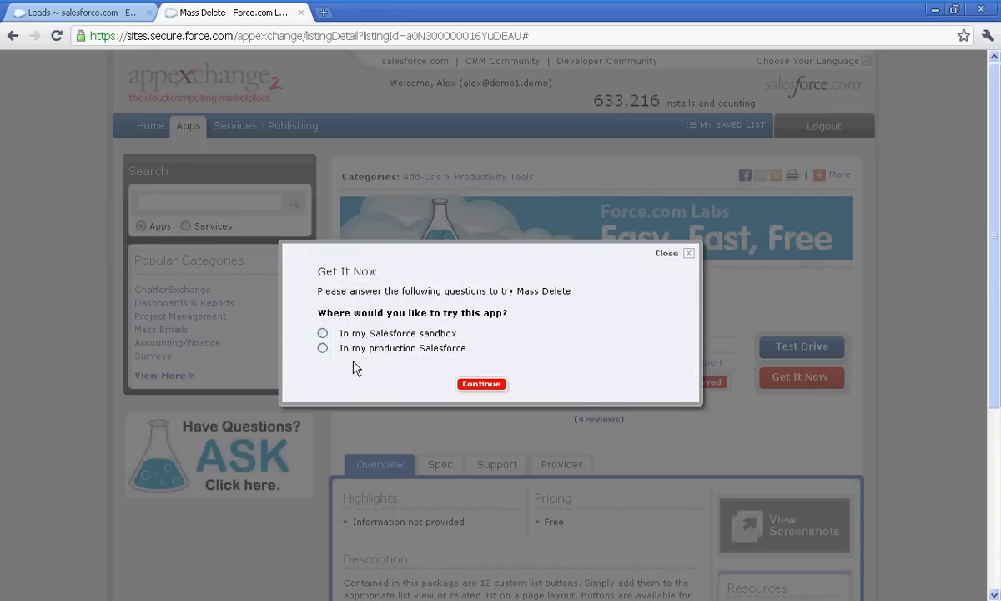
click(323, 348)
click(482, 385)
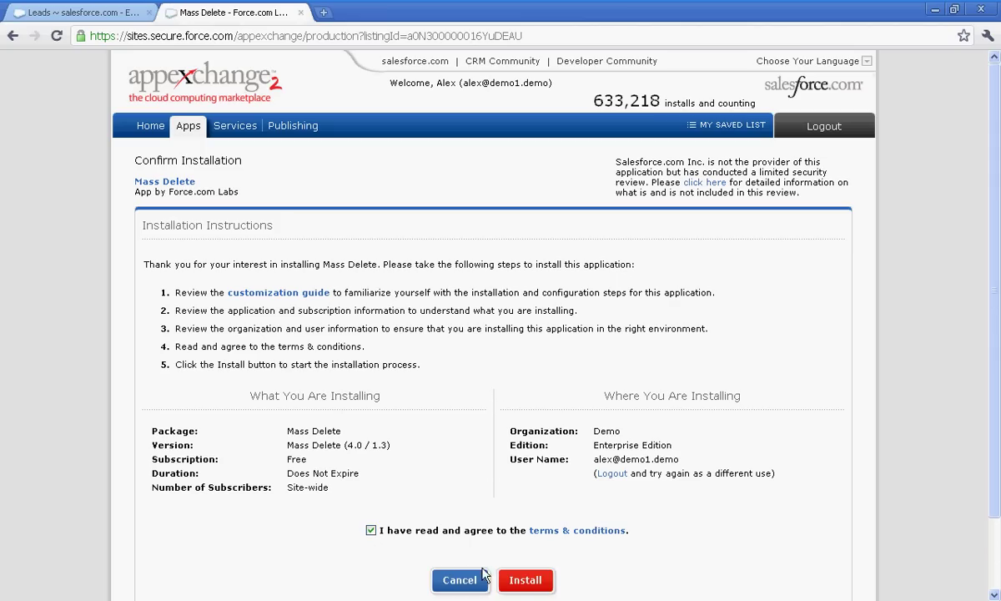
click(537, 582)
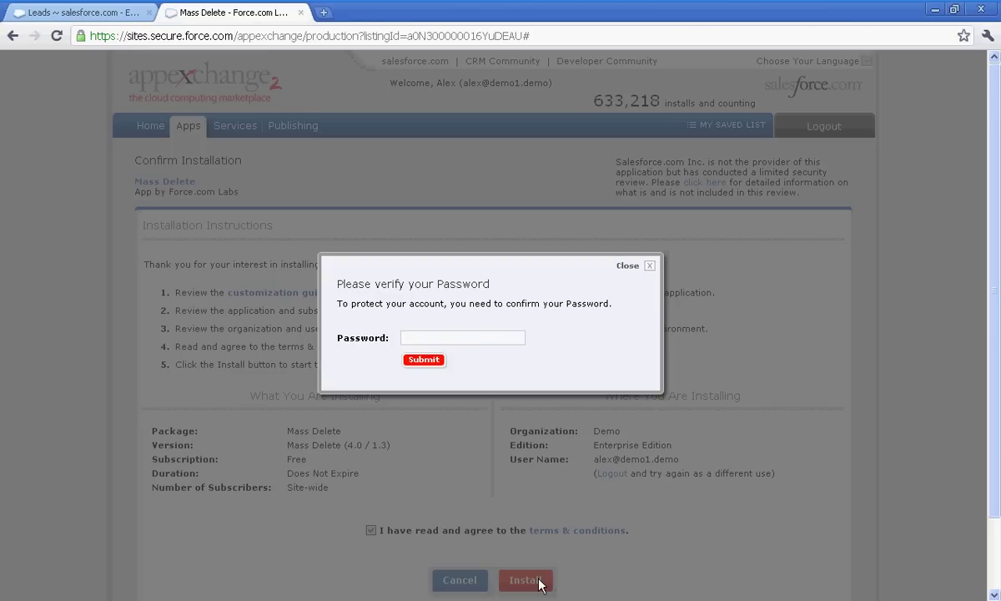
click(409, 338)
text(*)
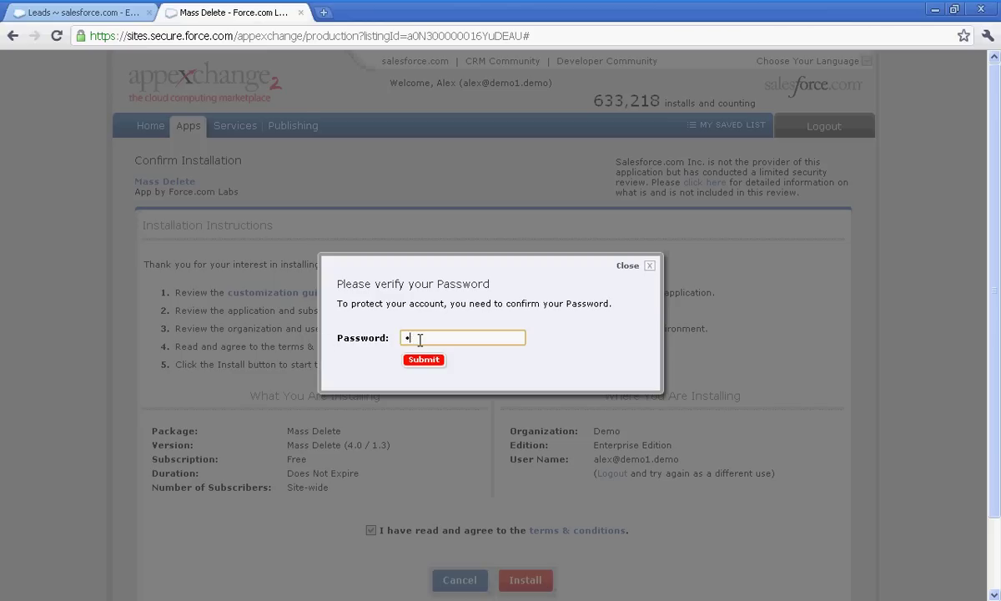
text(**********)
key(Return)
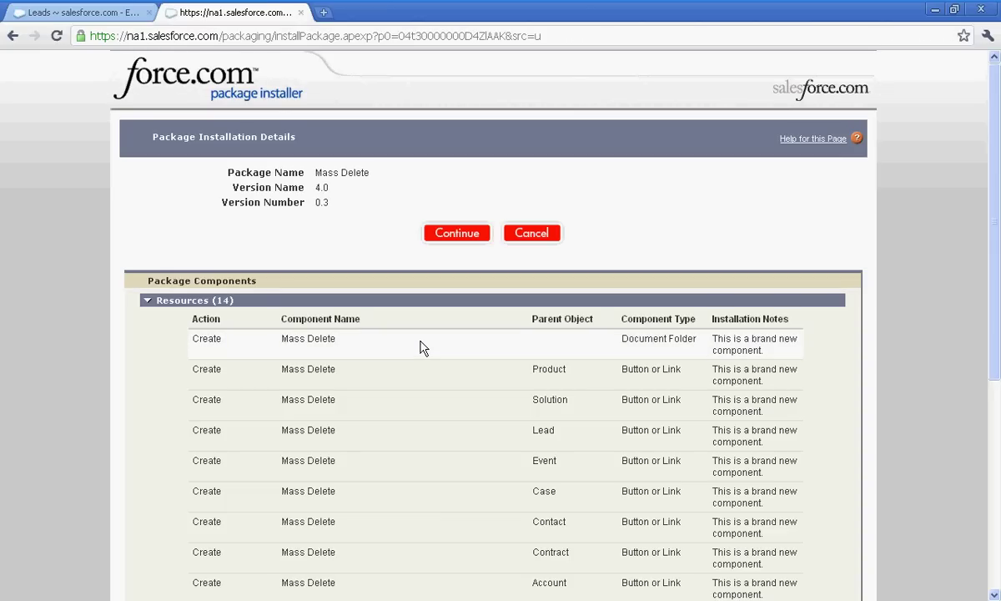
Approve the package's API access and install Mass Delete through the installer steps
click(455, 234)
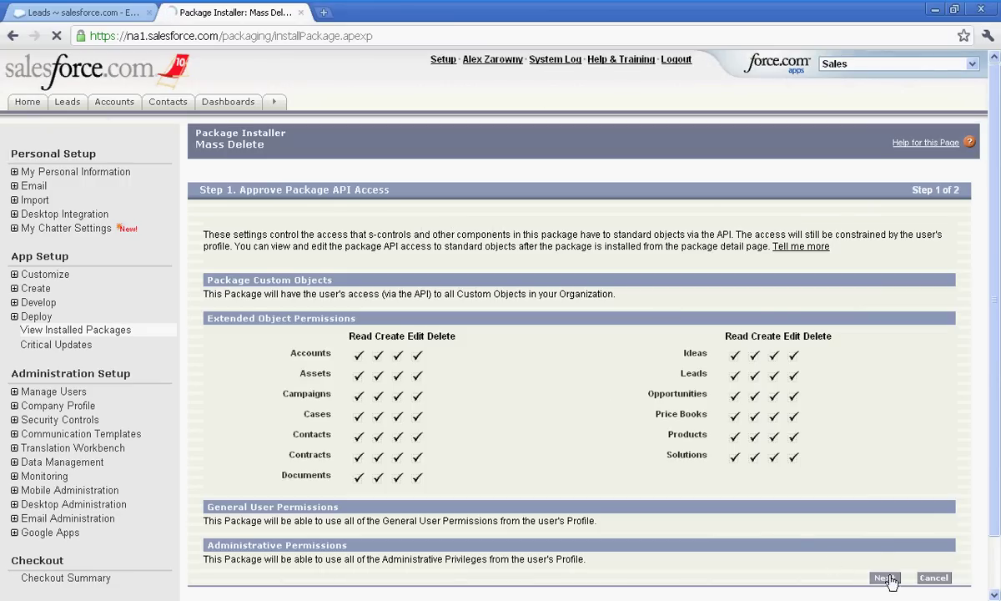
click(887, 578)
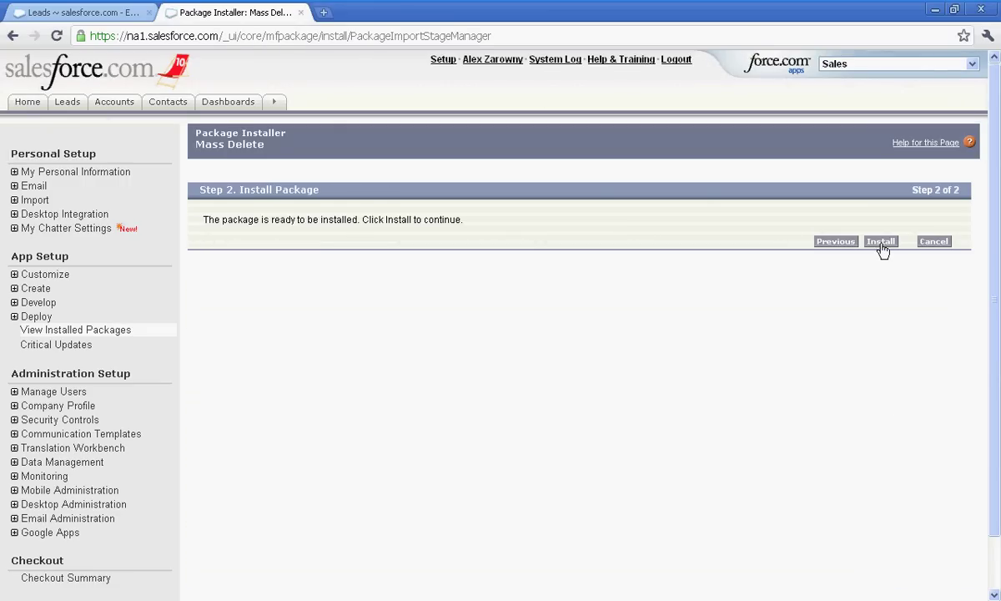
click(881, 242)
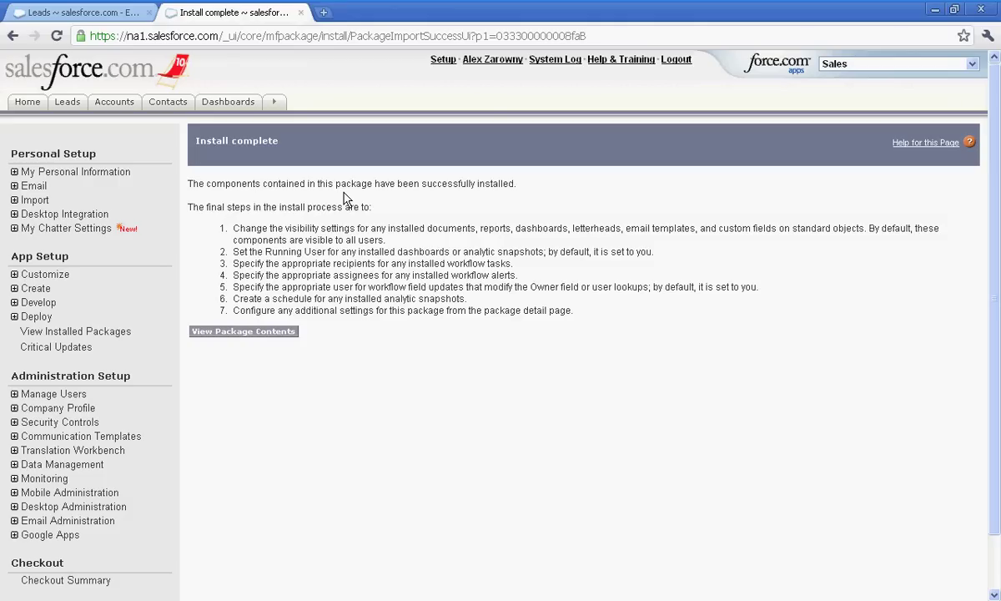
Add Mass Delete to the Leads List View buttons in Search Layouts, then return to Leads
click(14, 274)
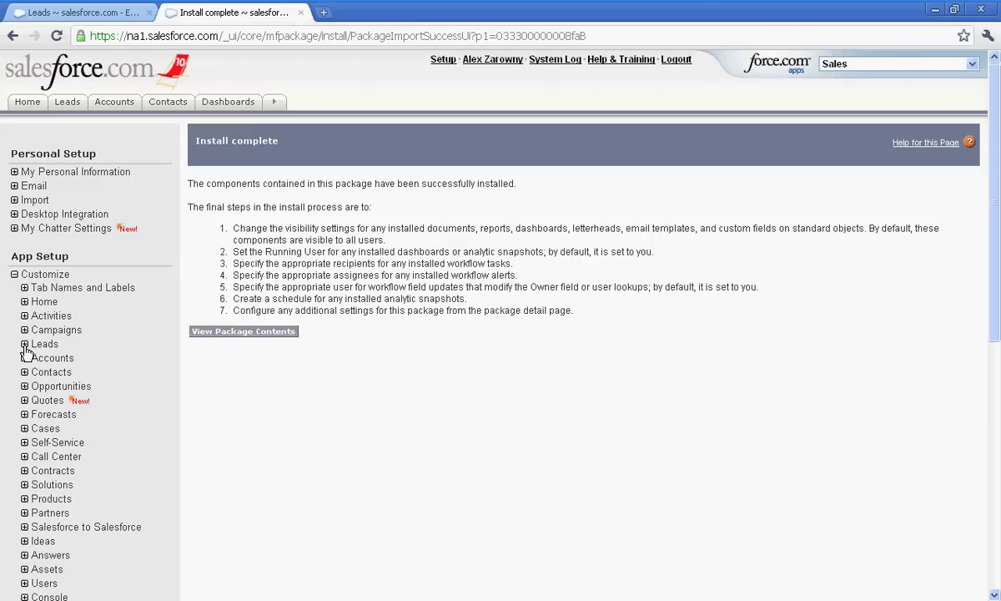
click(24, 344)
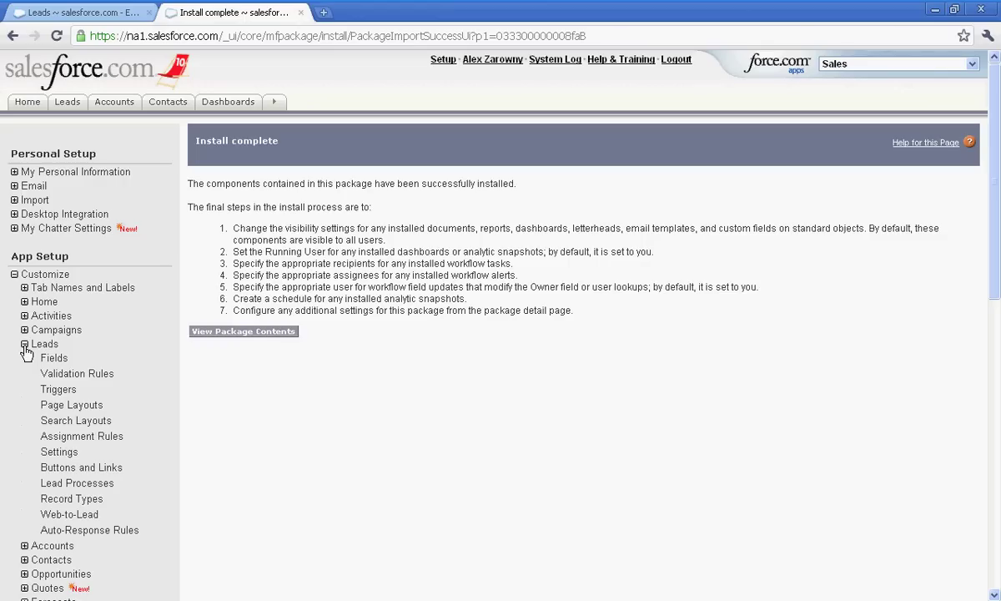
click(83, 424)
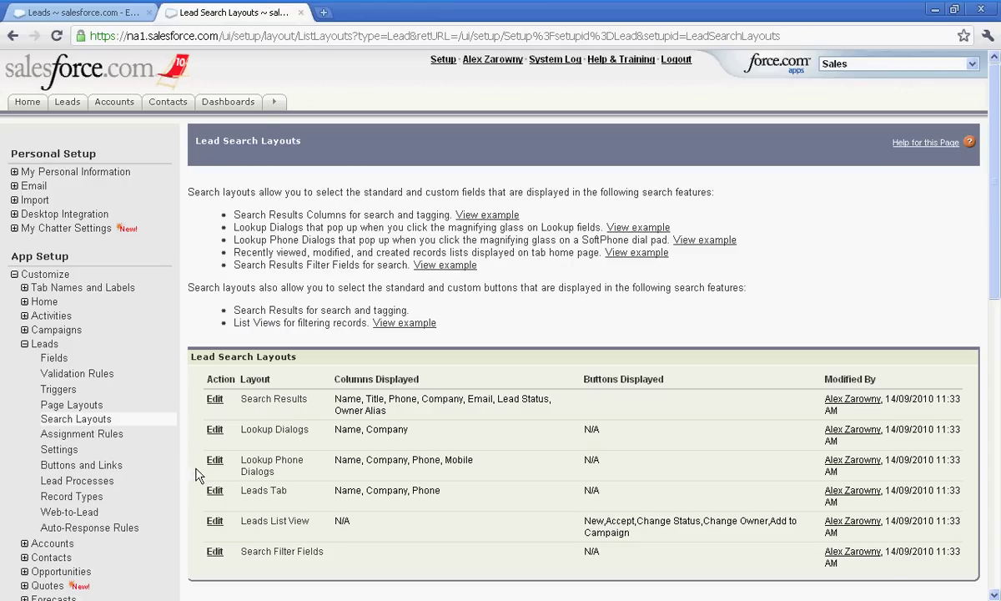
click(214, 523)
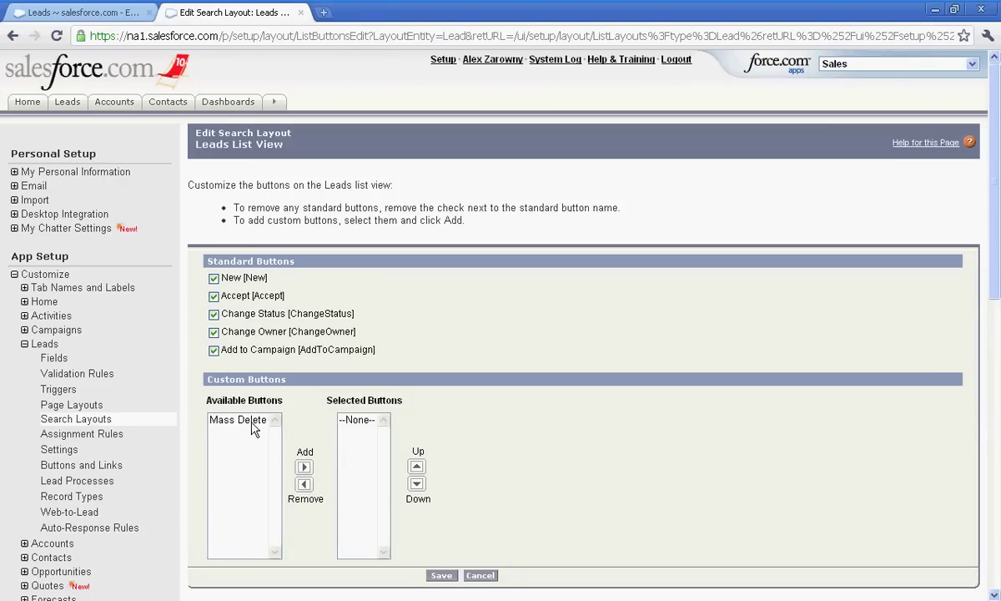
click(244, 420)
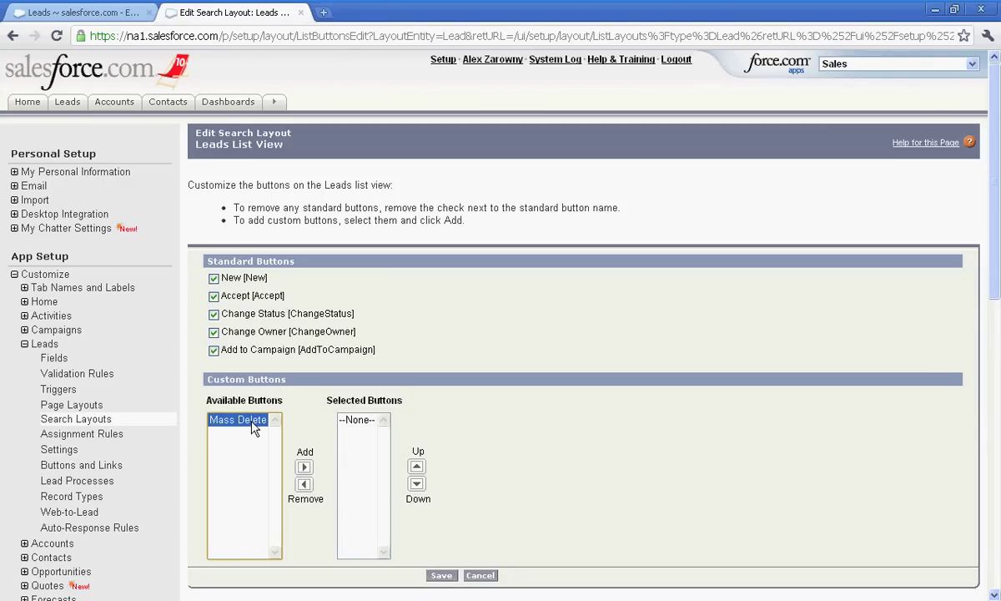
click(303, 466)
click(442, 576)
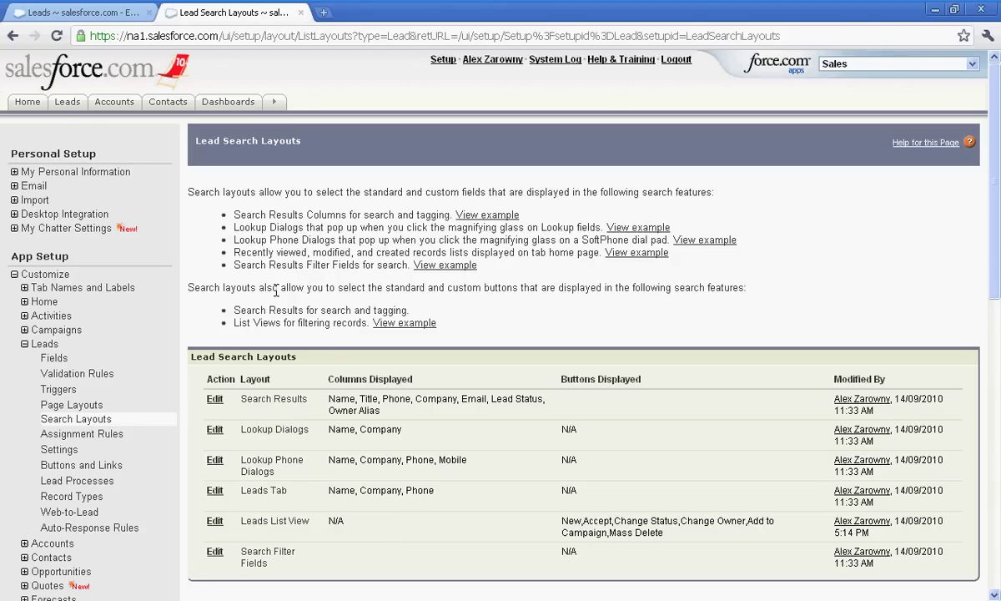
click(67, 102)
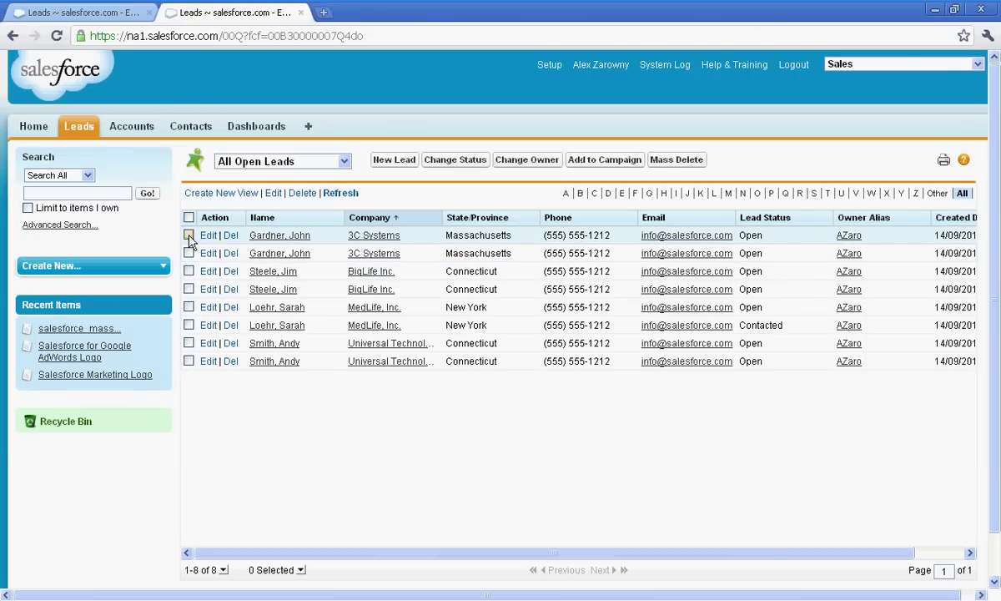
Tick the four duplicate leads, including the MedLife, Inc. duplicate, and Mass Delete them
click(188, 235)
click(188, 271)
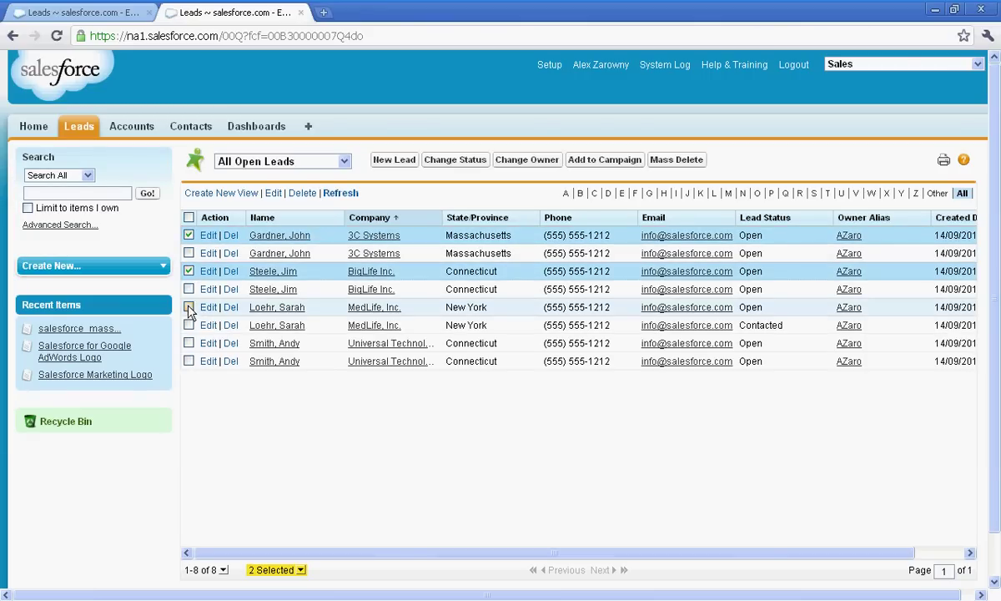
click(189, 307)
click(188, 343)
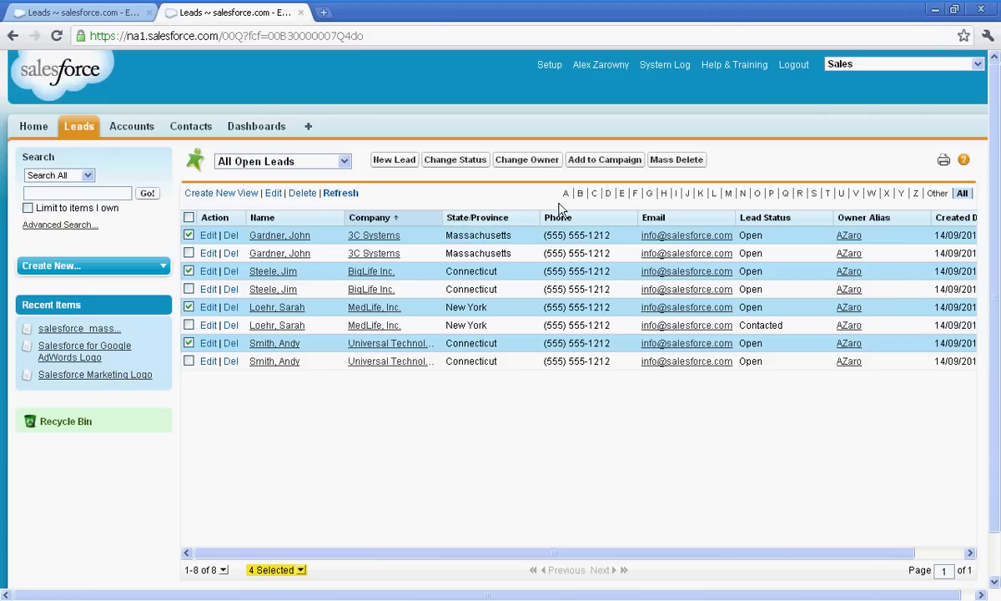
click(677, 161)
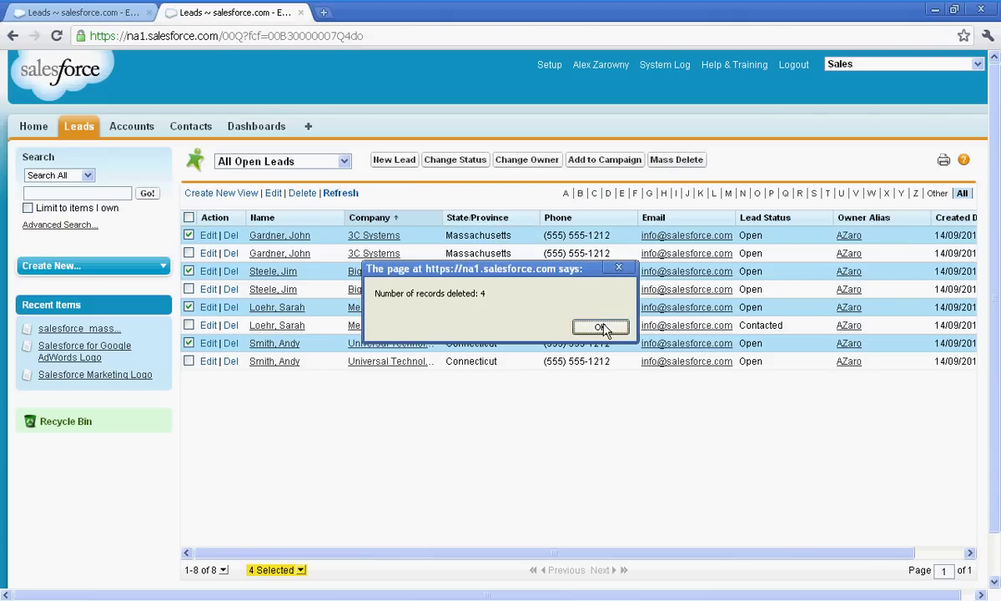
click(608, 326)
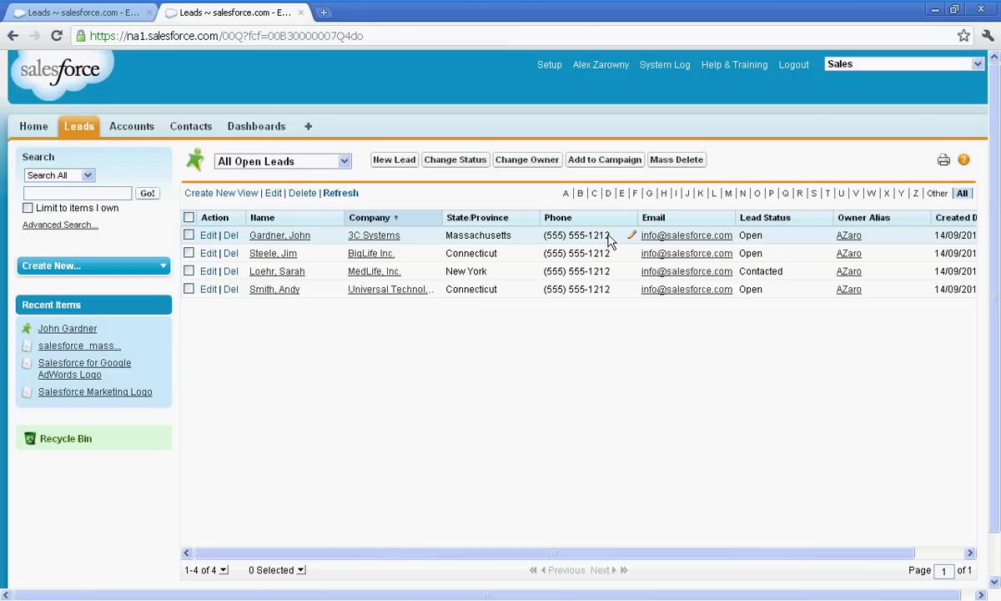
Open the Lead Layout in the page layout editor, dismissing its introduction for good
click(549, 66)
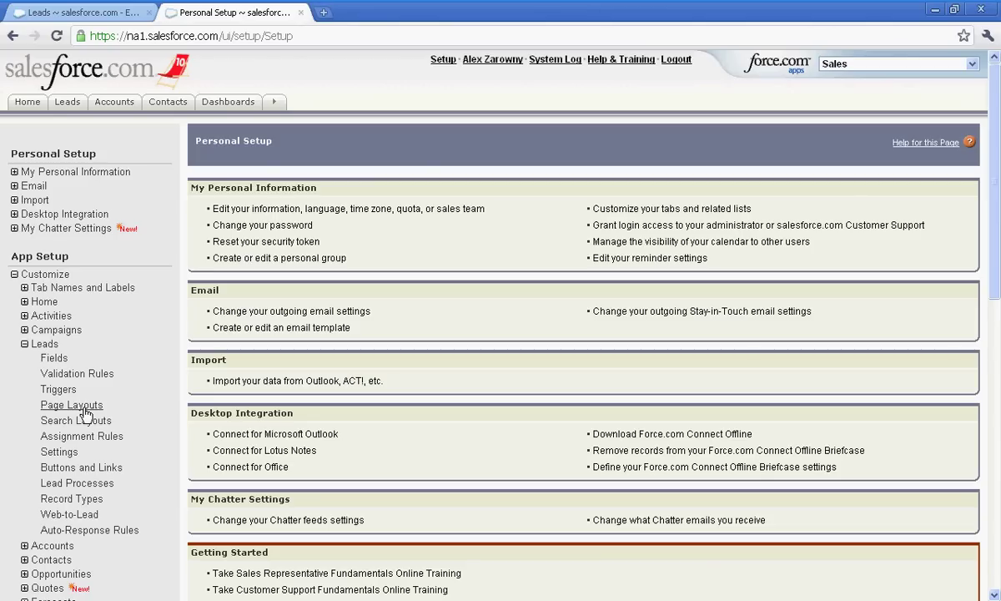
click(86, 409)
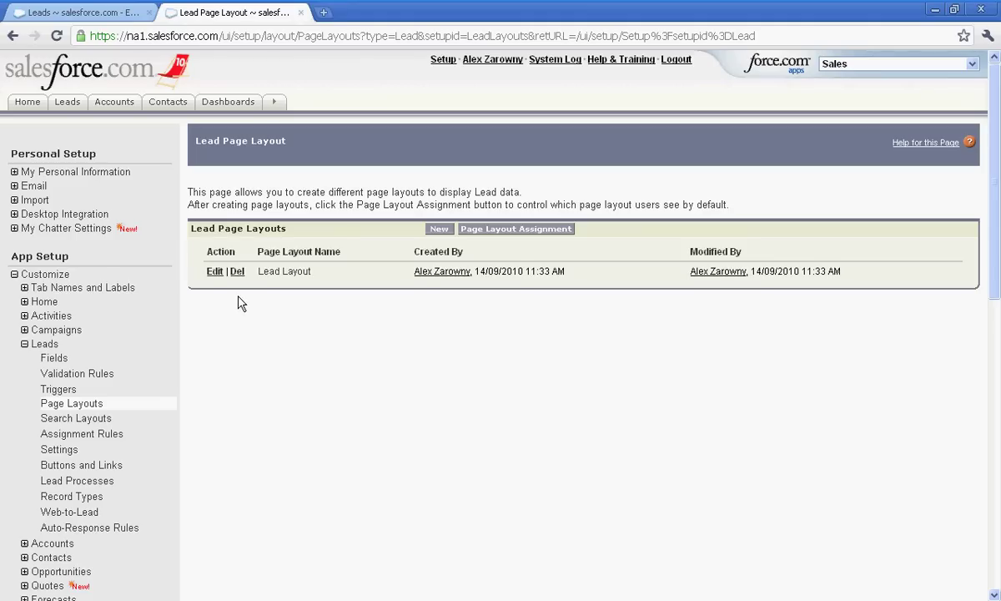
click(212, 271)
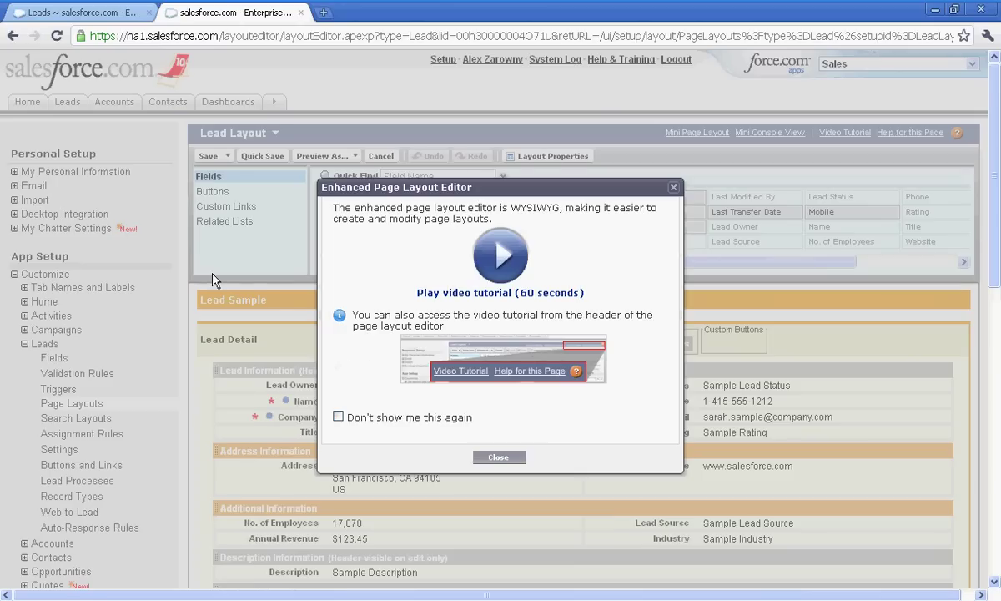
click(338, 417)
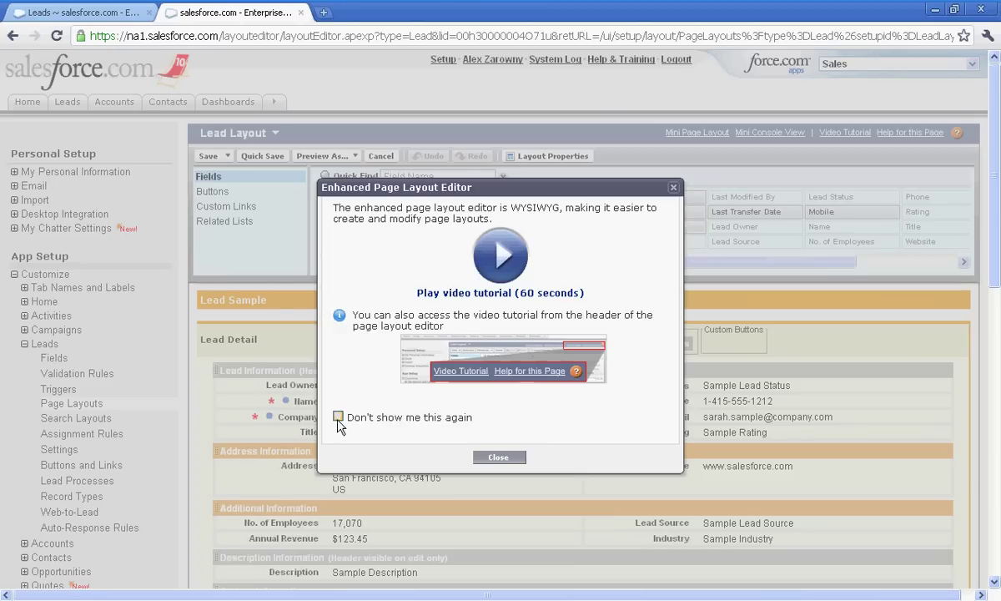
click(510, 458)
Add Mass Delete to the Activity History related list buttons and save the Lead Layout
click(221, 220)
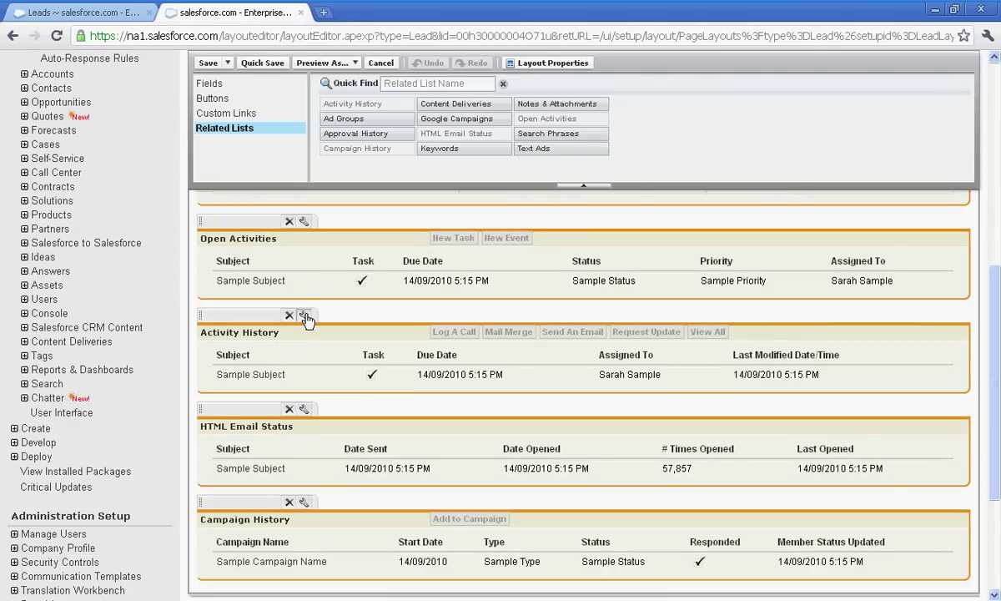
click(304, 316)
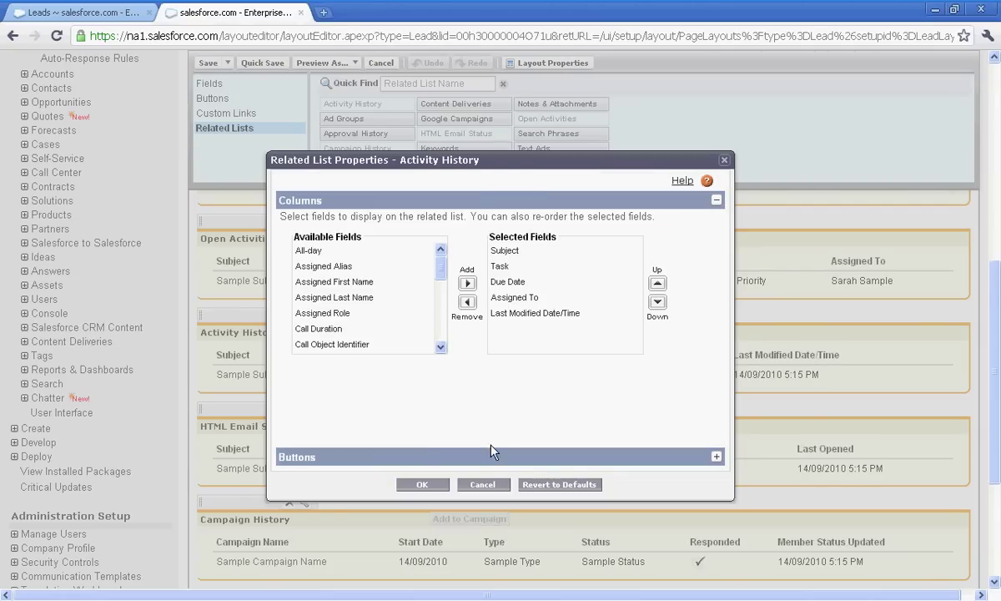
scroll(460, 422, down, 2)
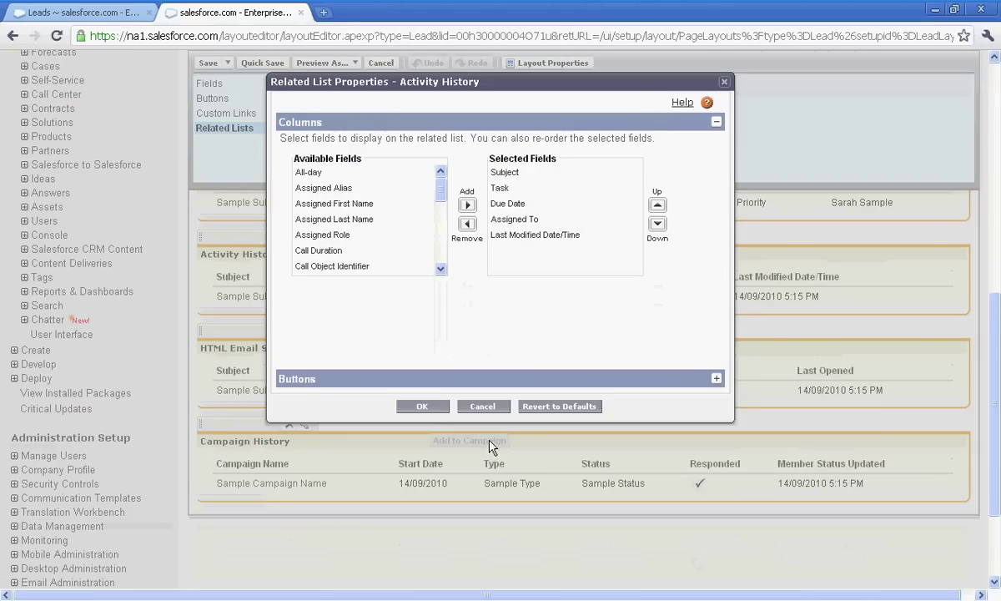
click(716, 379)
scroll(439, 378, down, 2)
scroll(433, 375, down, 1)
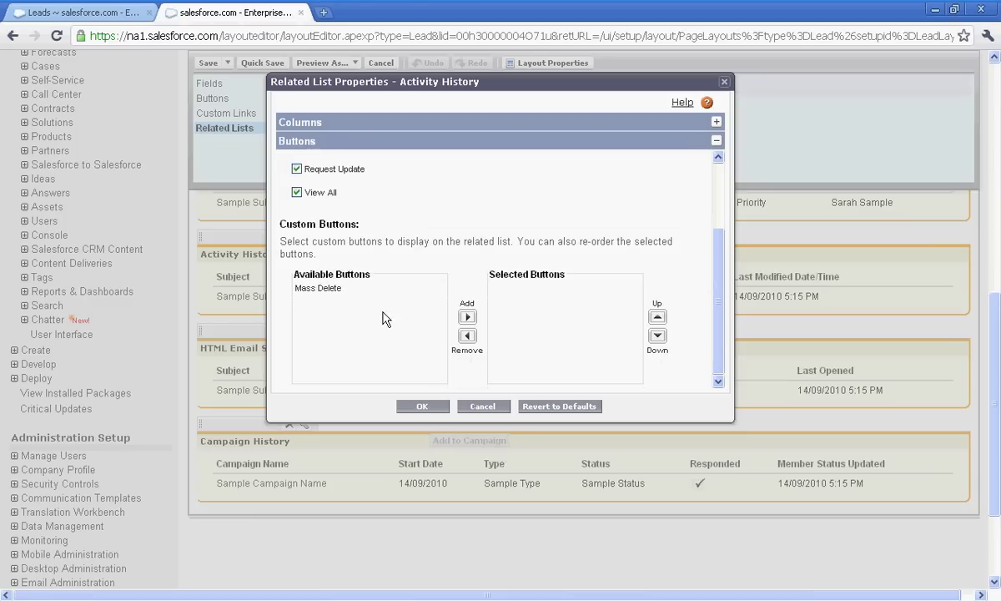
click(325, 288)
click(467, 318)
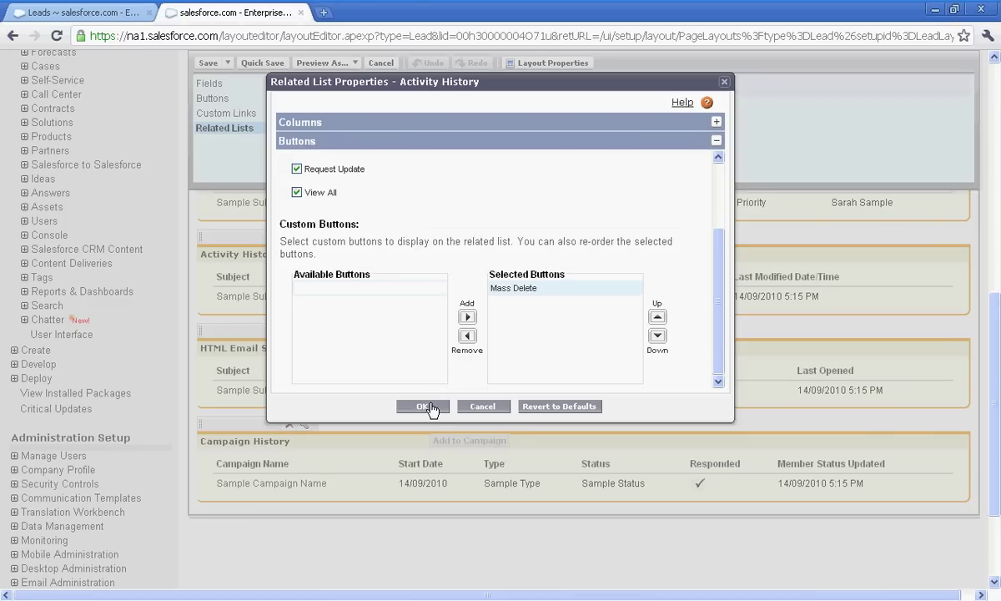
click(424, 408)
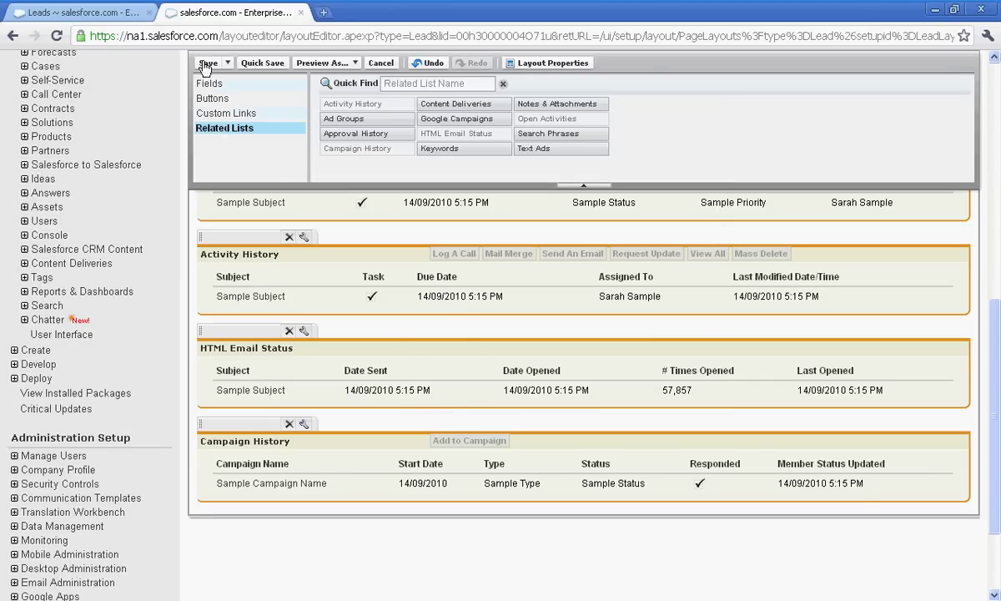
click(206, 63)
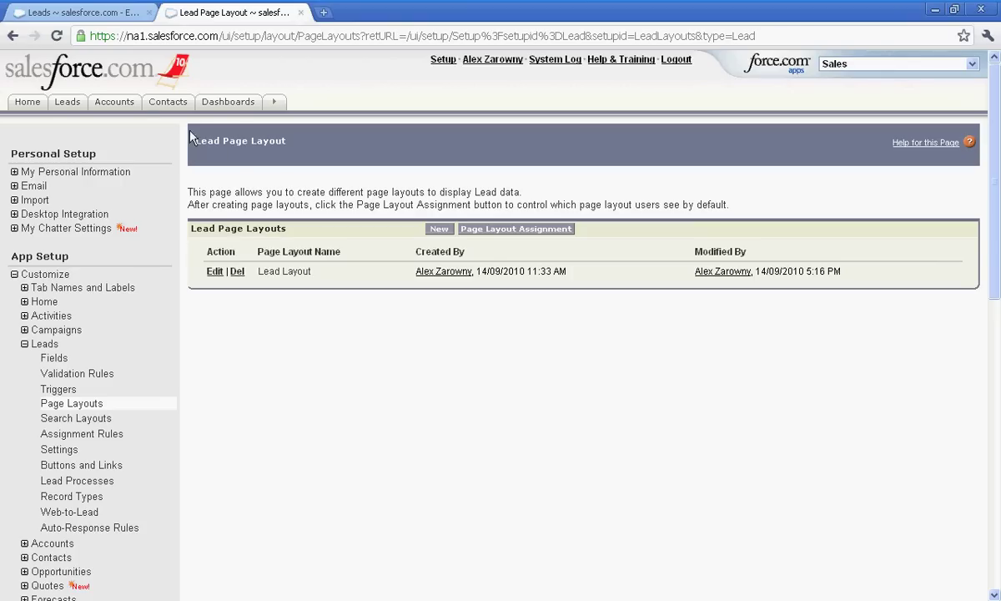
Open the 3C Systems lead and Mass Delete its Visit, Email and Call activities
click(68, 102)
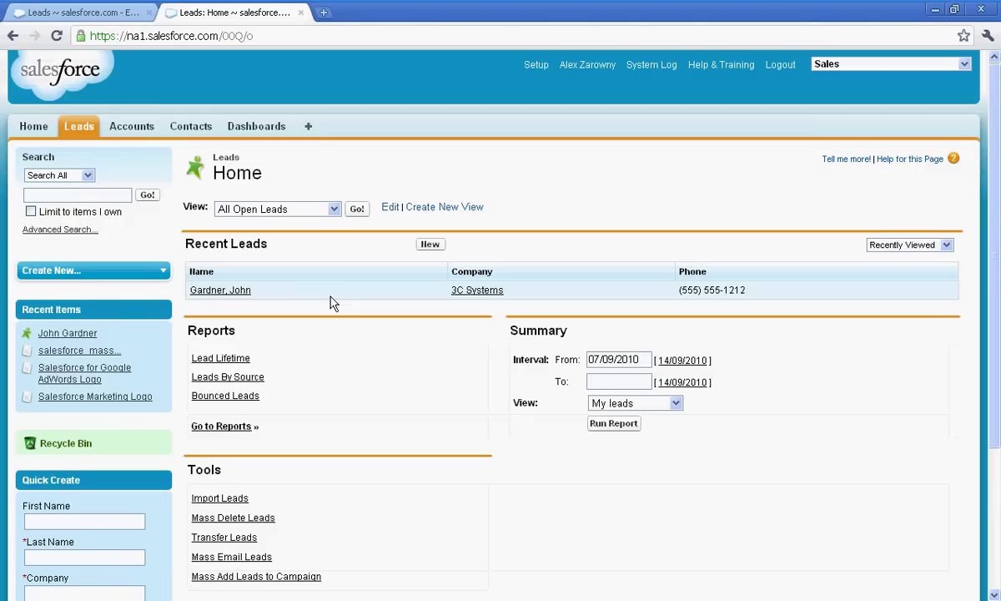
click(243, 293)
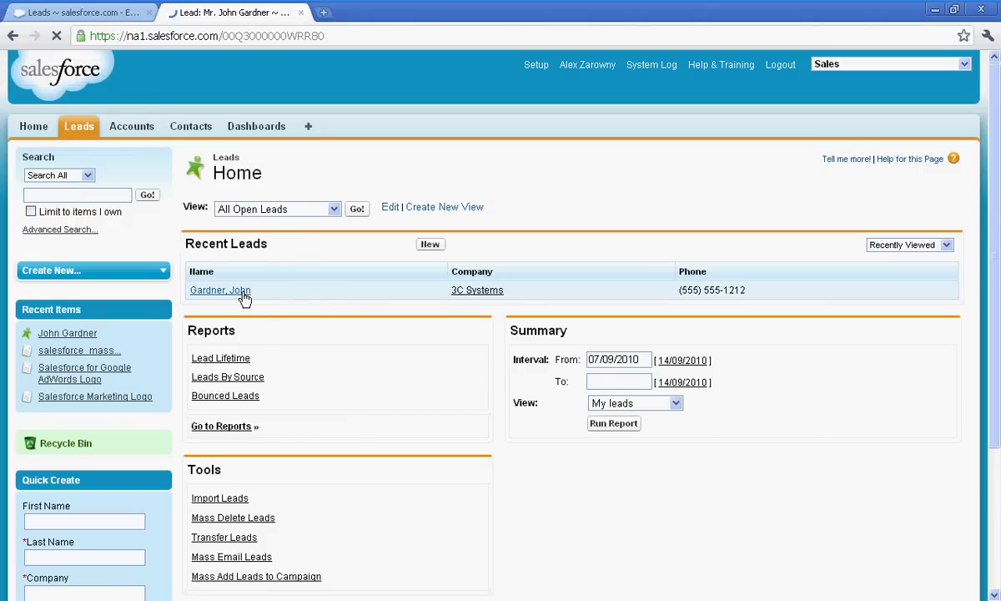
scroll(306, 319, down, 2)
scroll(306, 319, down, 3)
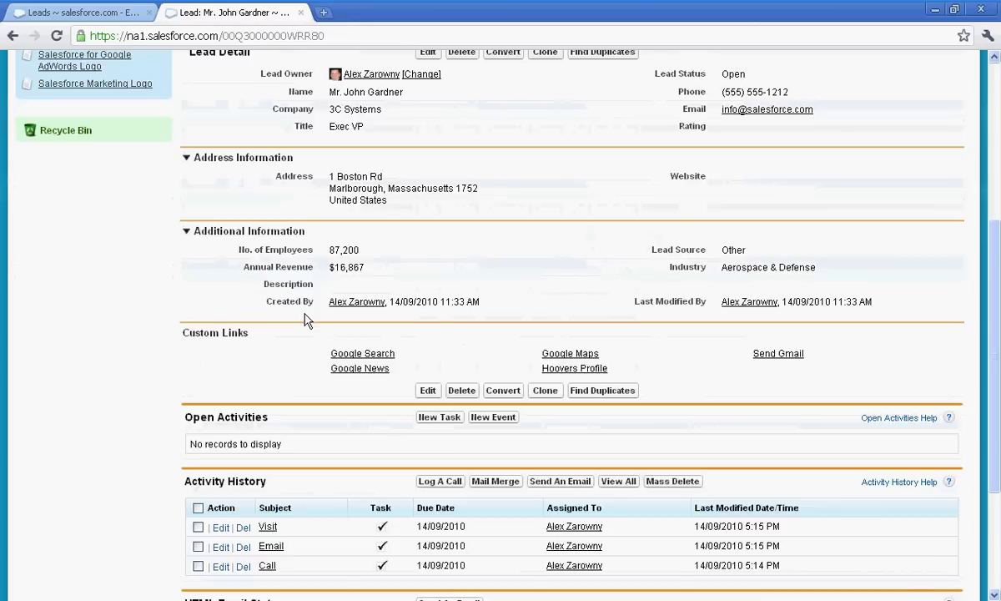
scroll(306, 319, down, 2)
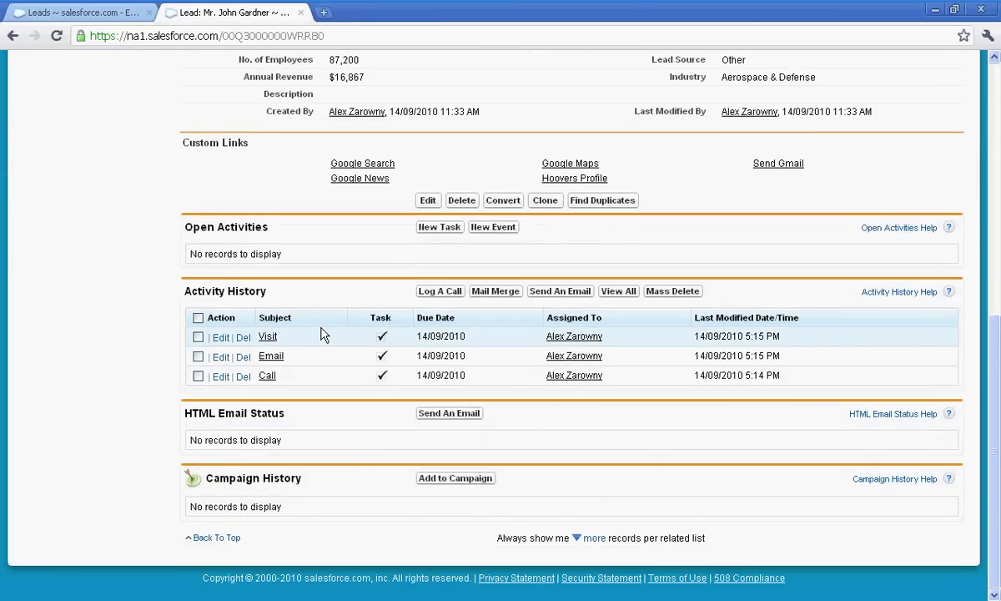
click(198, 337)
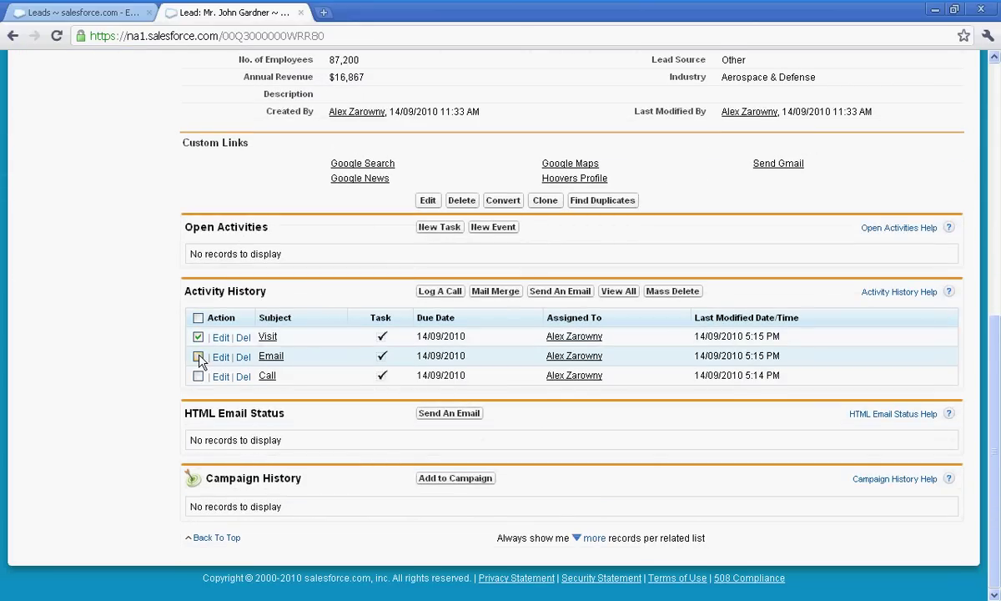
click(198, 357)
click(198, 376)
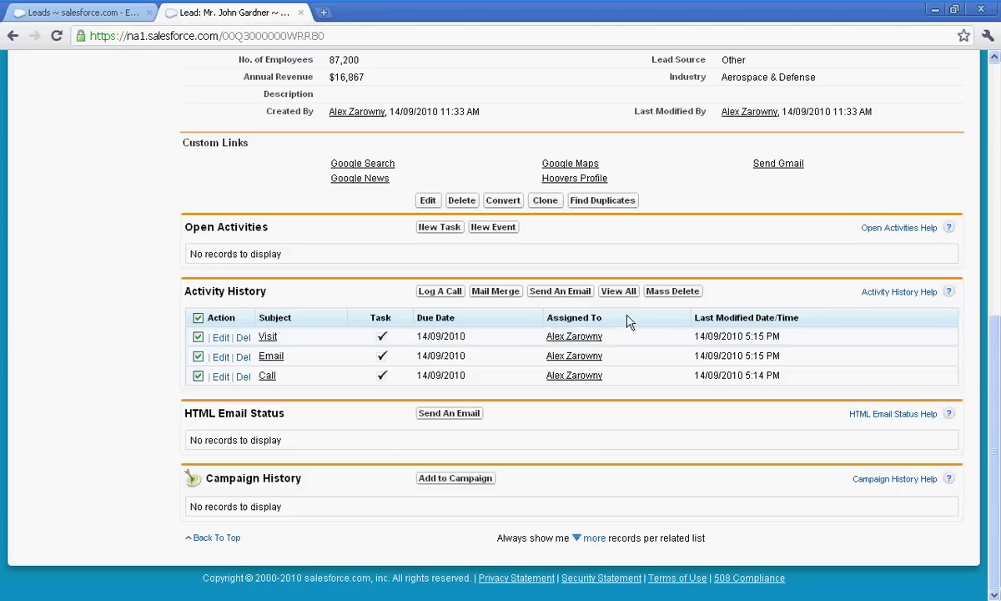
click(672, 292)
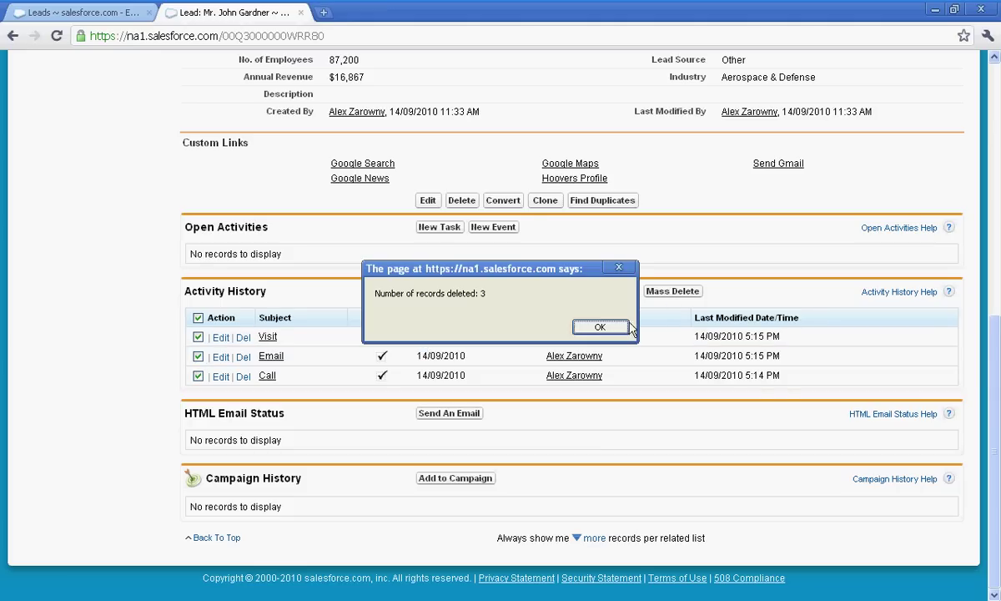
click(606, 331)
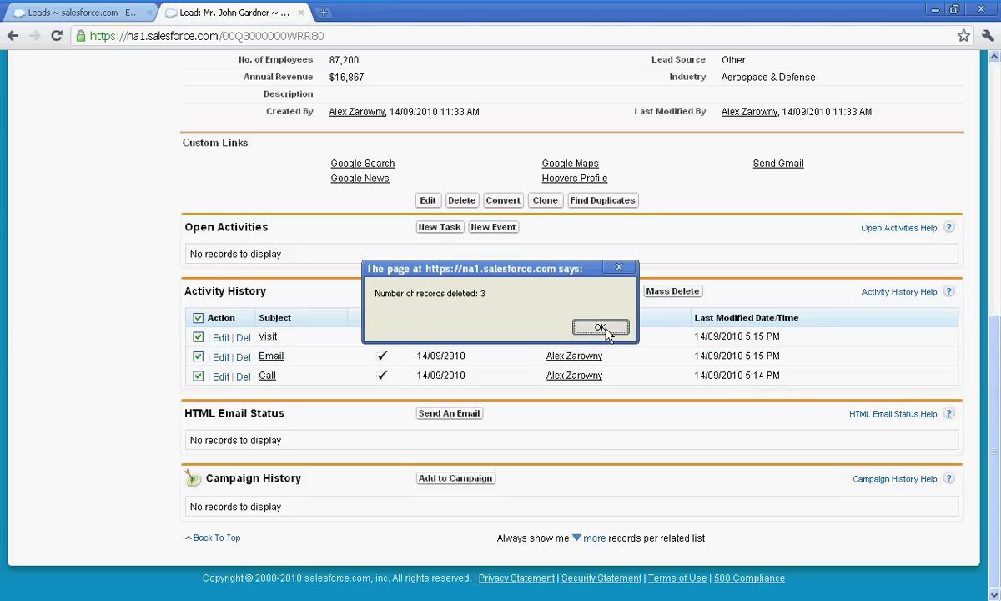